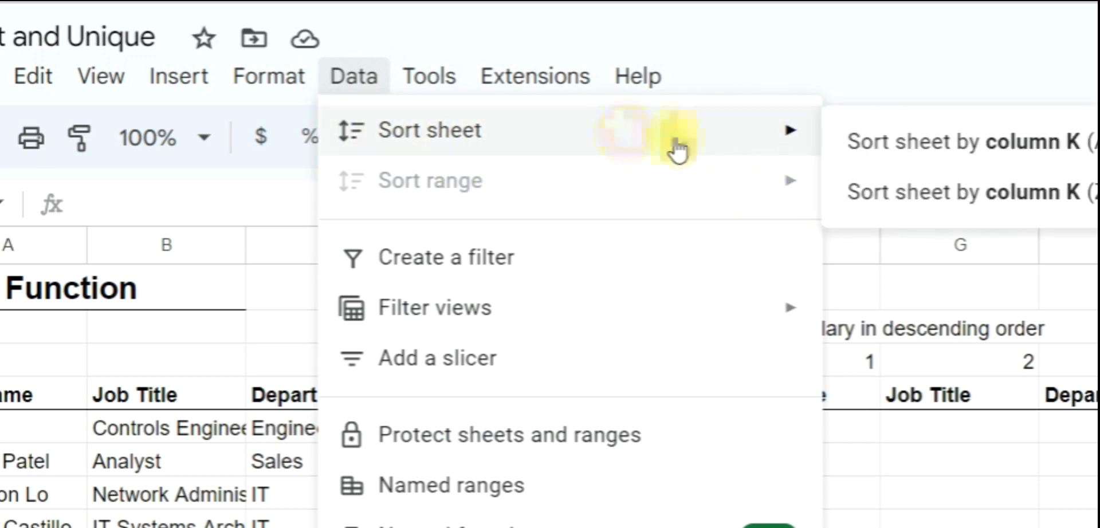
left_click(1036, 460)
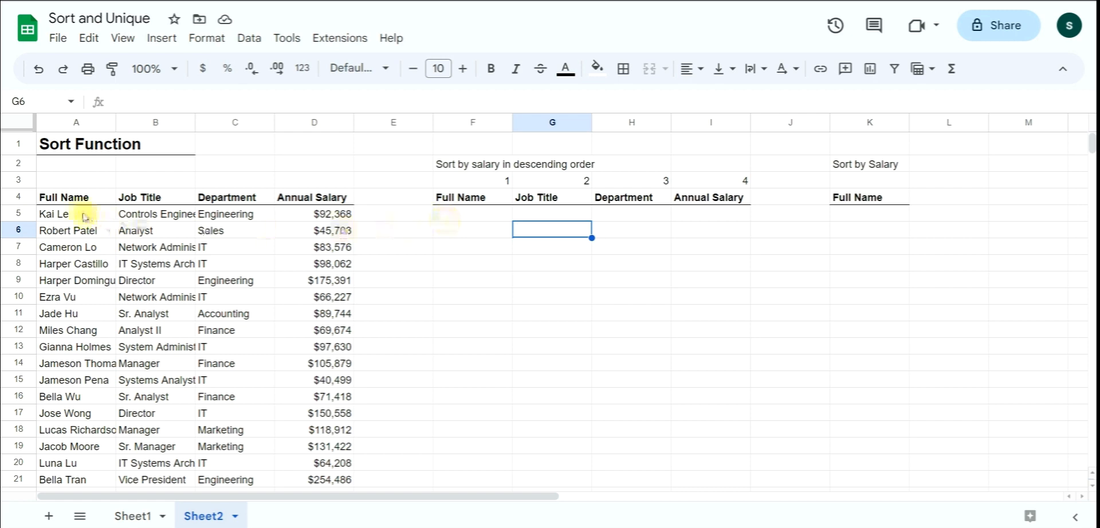
Enter a SORT formula in cell F5 that covers the employee data range A5:D53
left_click(454, 216)
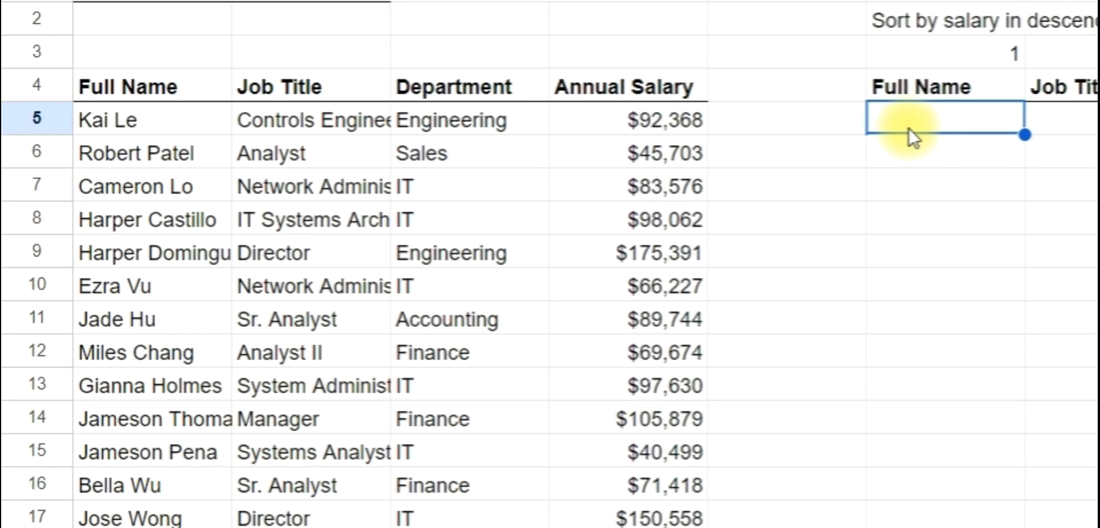
double_click(943, 110)
type("=")
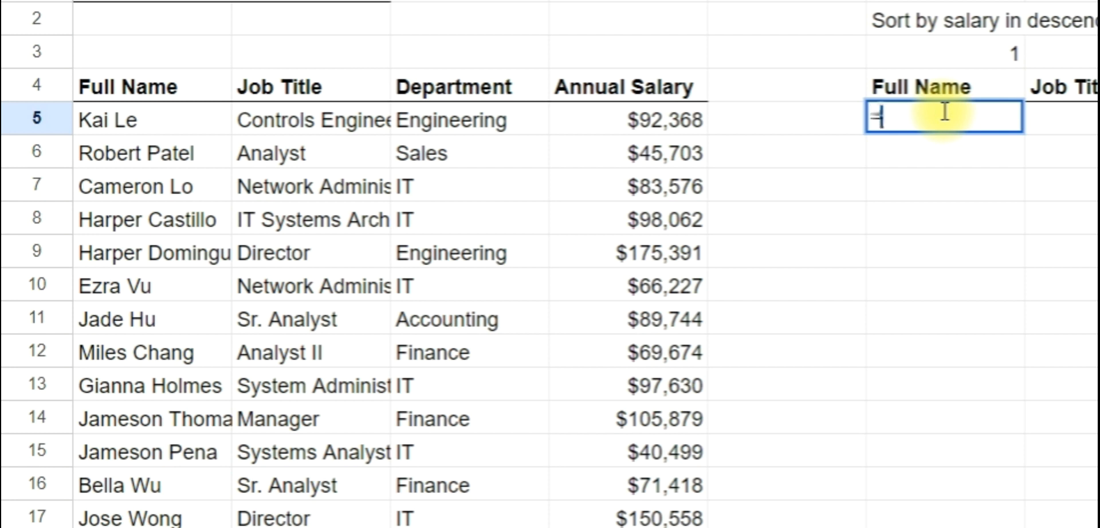
type("sort")
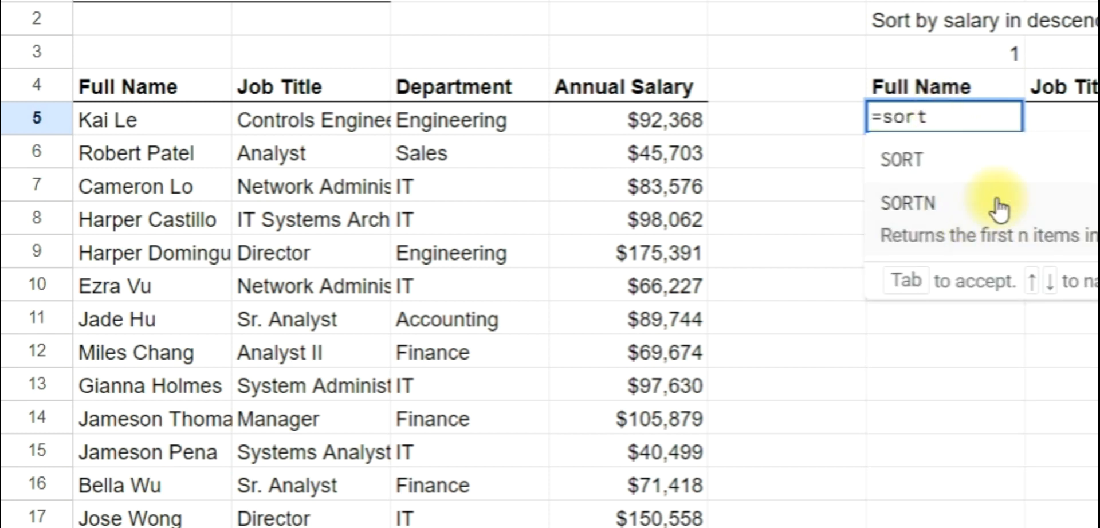
left_click(1013, 181)
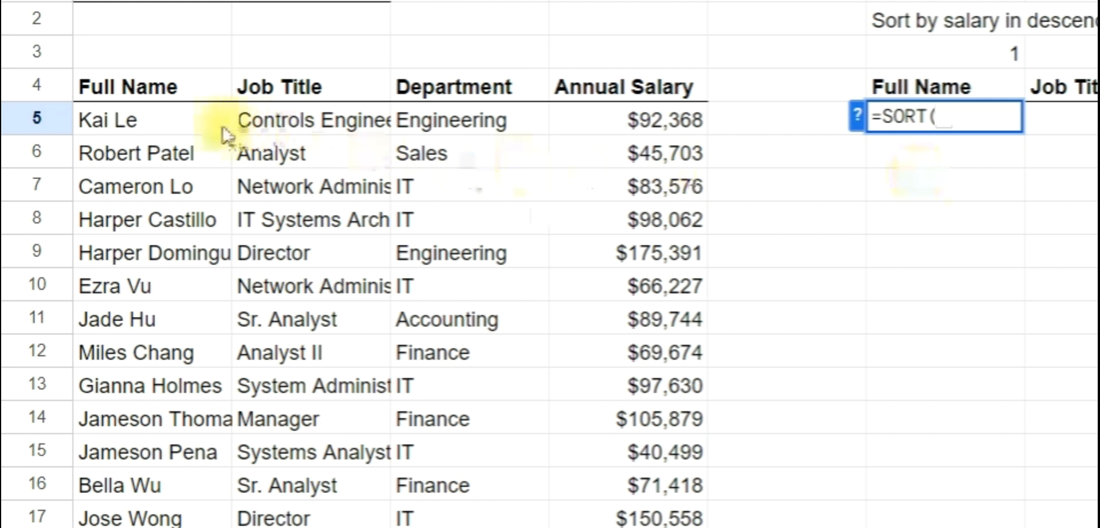
left_click(156, 126)
left_click_drag(154, 119, 634, 131)
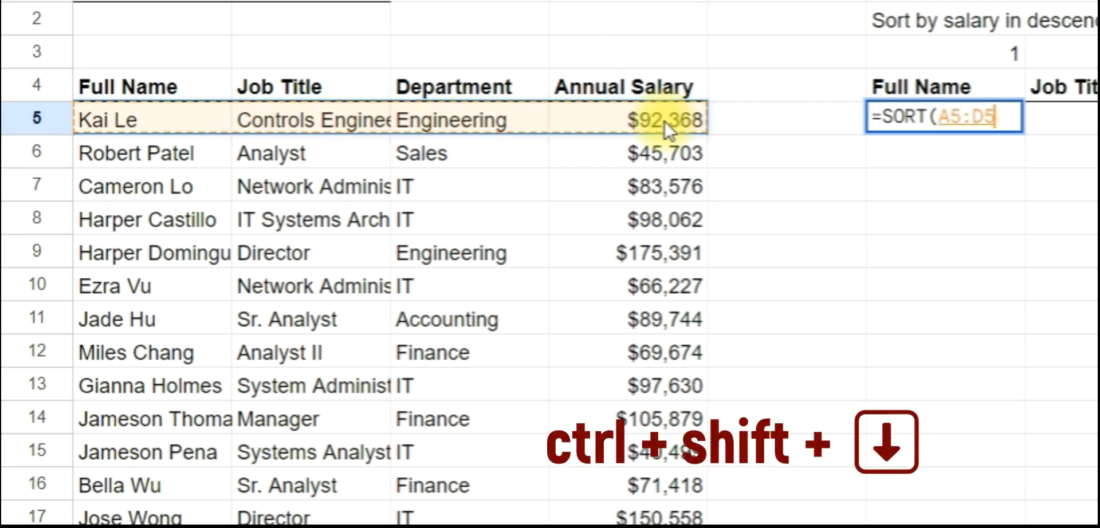
key("ctrl+shift+Down")
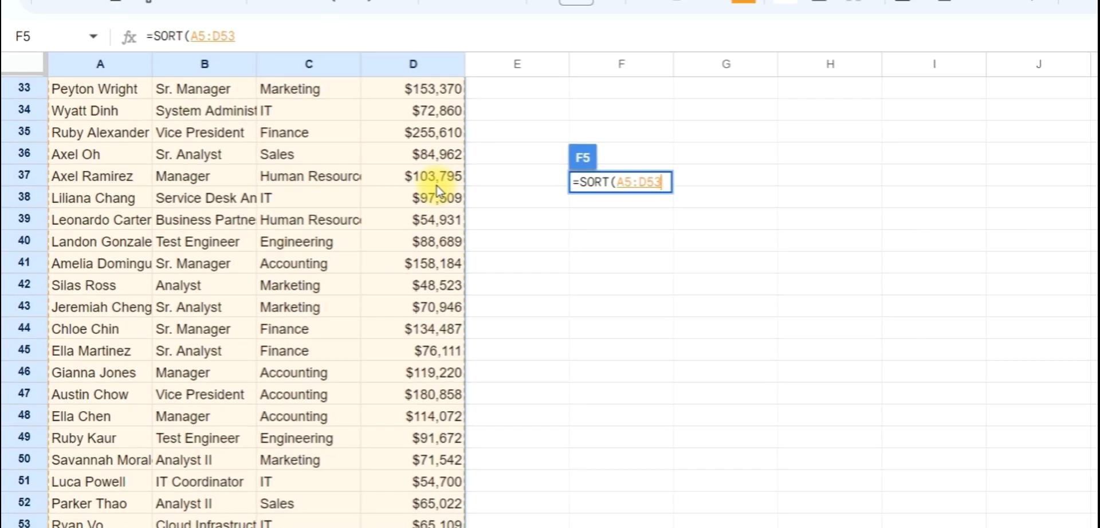
key("Return")
scroll(269, 261, "up", 2)
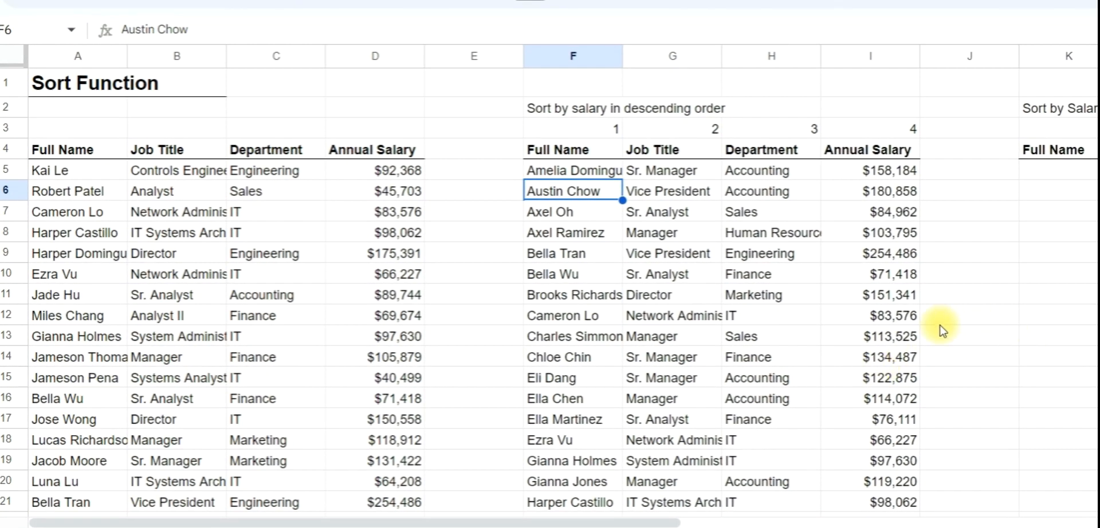
Extend the SORT formula in F5 to sort by column 4 in descending order, making it =SORT(A5:D53,4,false)
left_click(618, 172)
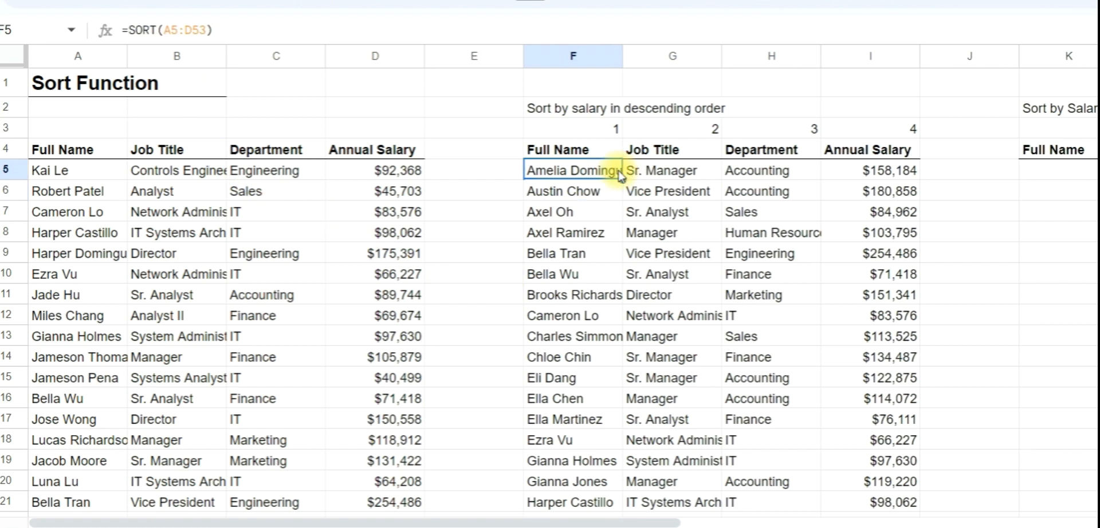
left_click(208, 32)
type(",")
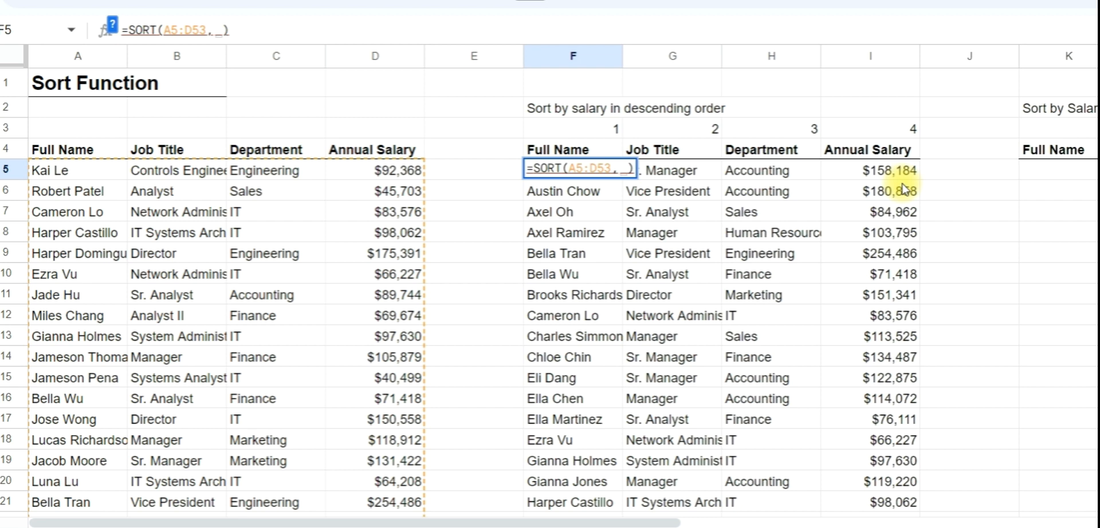
type("4,")
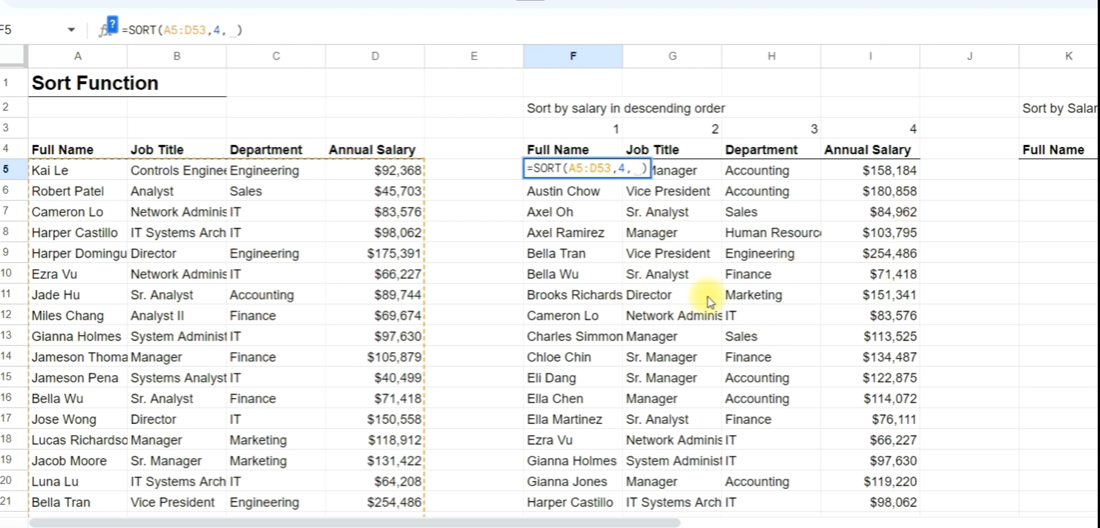
type("fal")
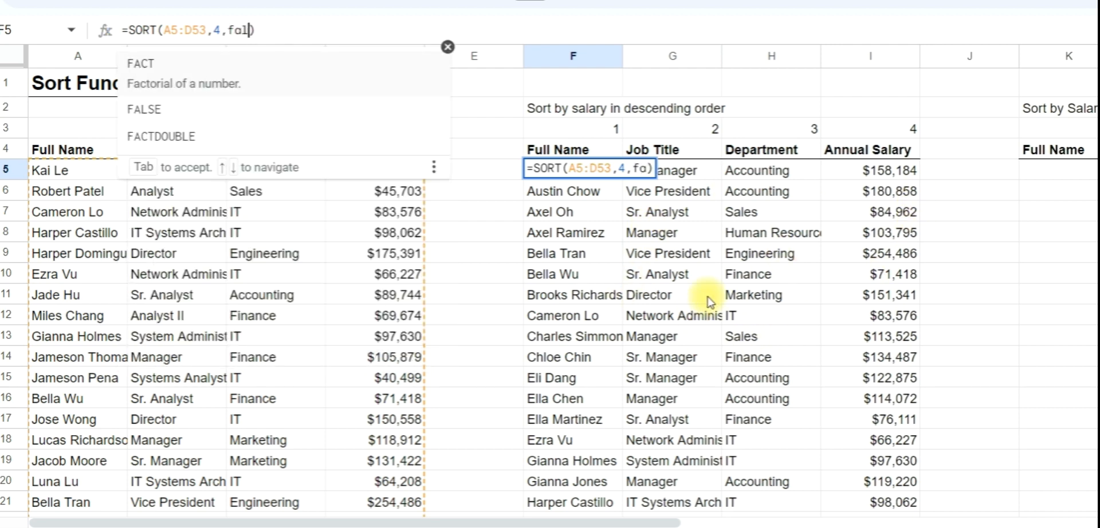
type("se")
key("Return")
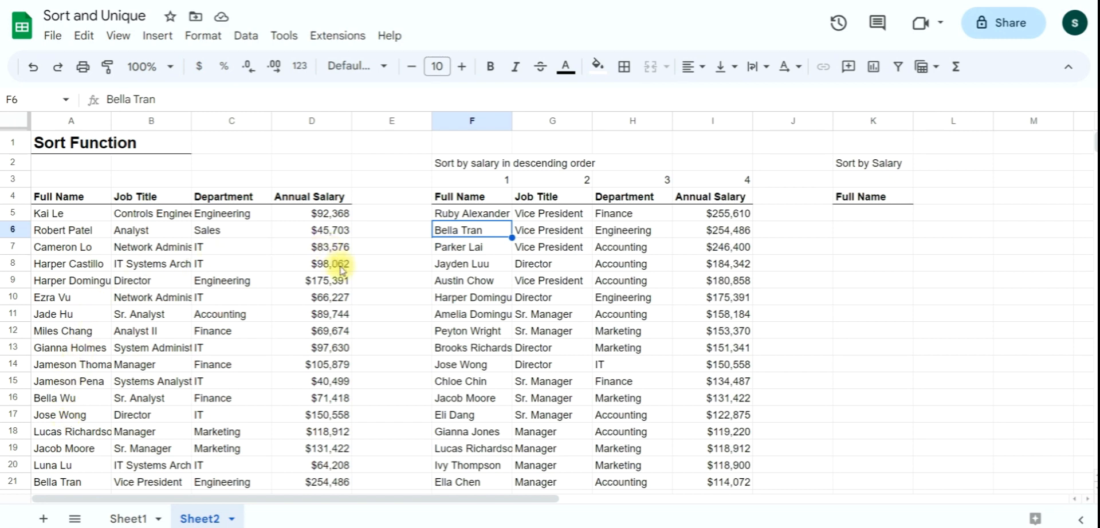
Begin a SORT formula in cell K5 with the full names in A5:A53 as the range to sort
left_click(870, 218)
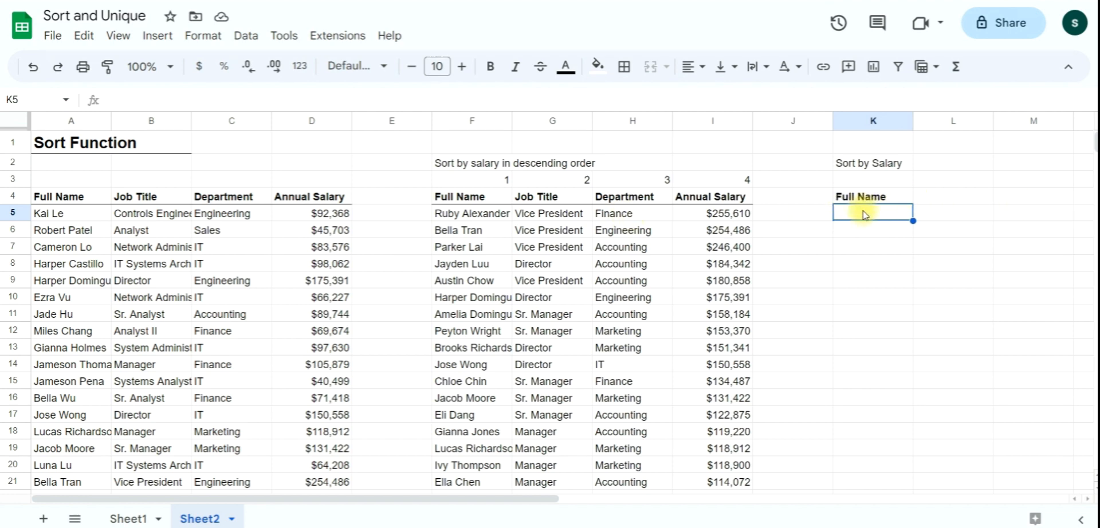
type("=")
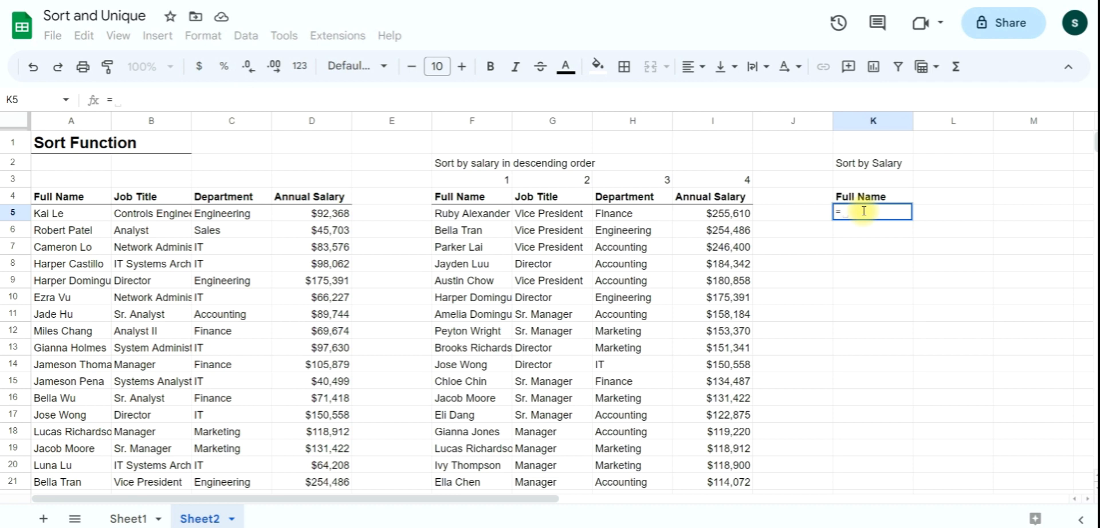
type("sort")
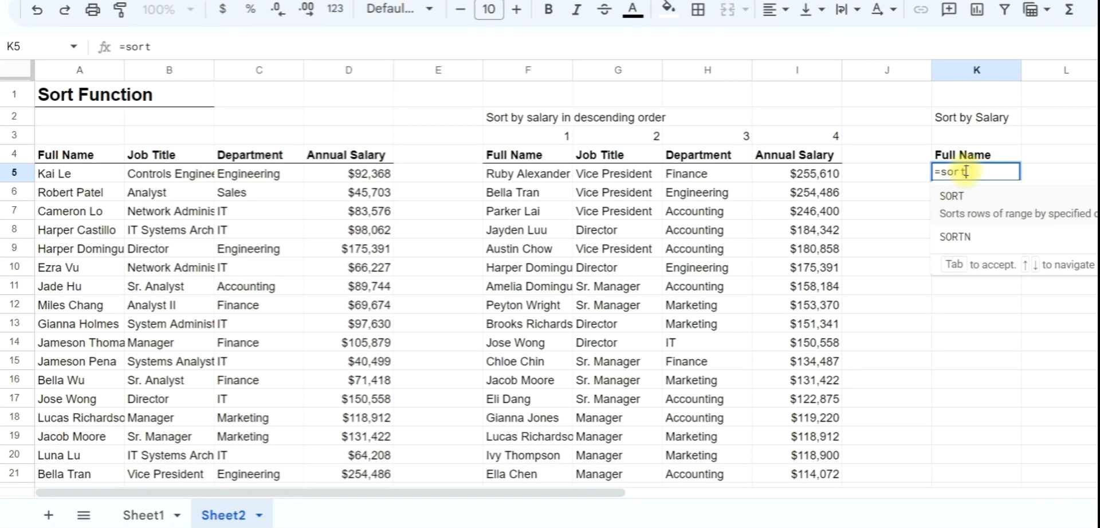
left_click(974, 200)
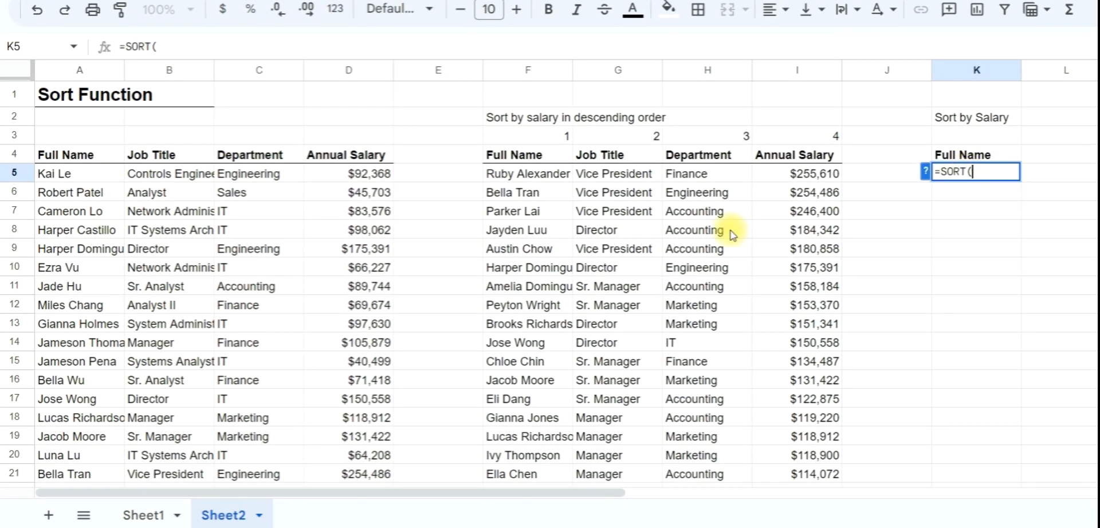
left_click(78, 177)
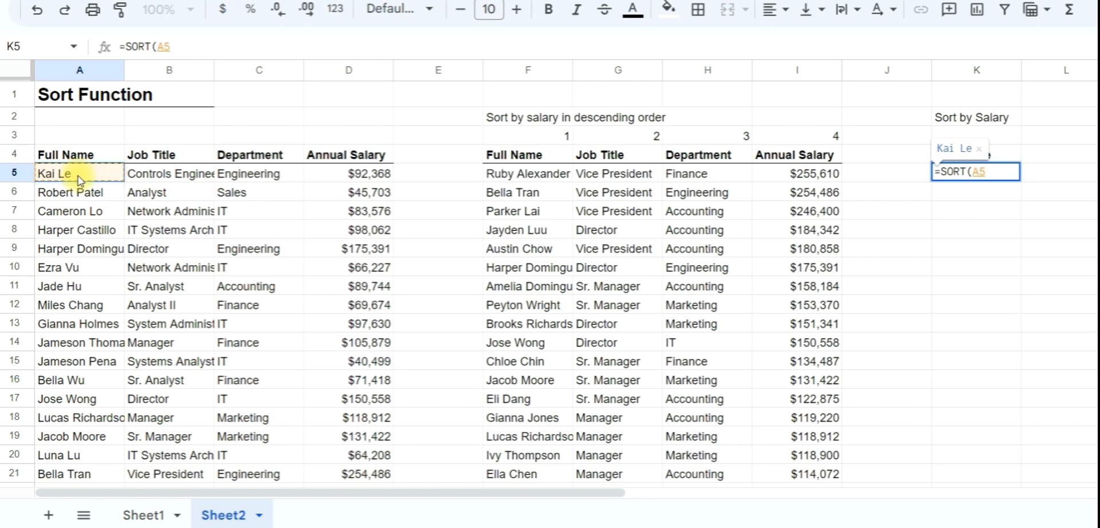
key("ctrl+shift+Down")
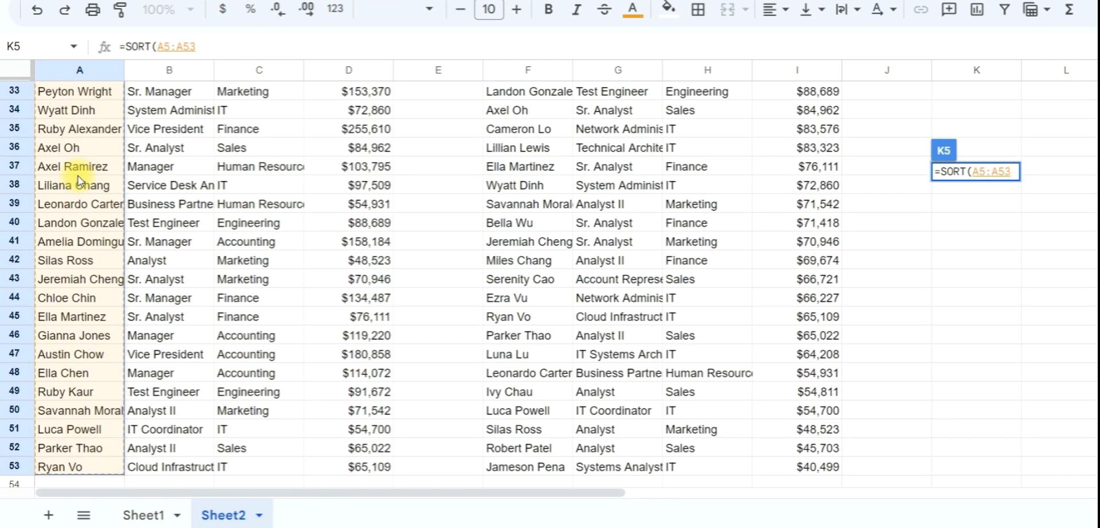
type(",")
Complete the K5 formula with the salaries D5:D53 as sort column and false for descending order
scroll(189, 220, "up", 10)
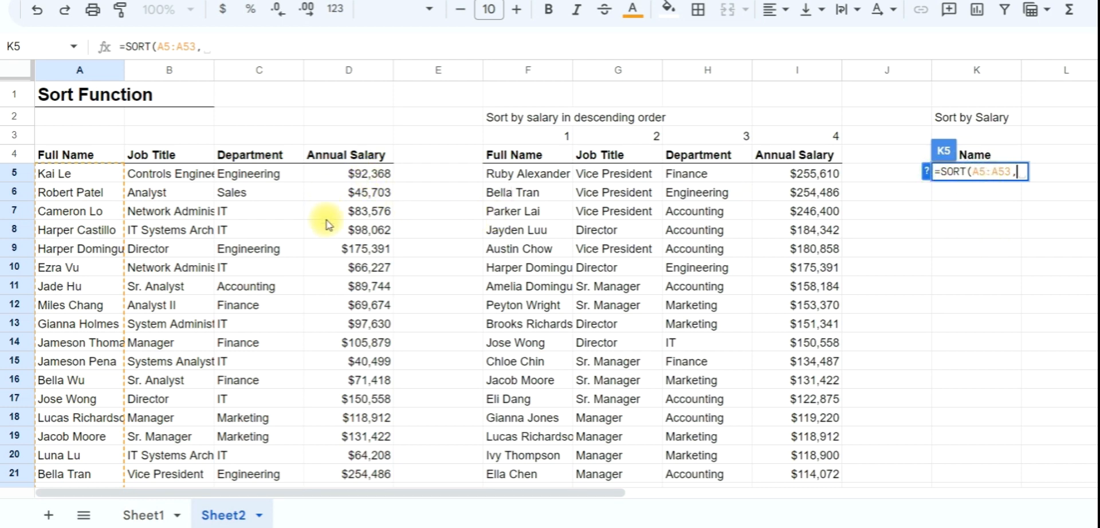
left_click(363, 173)
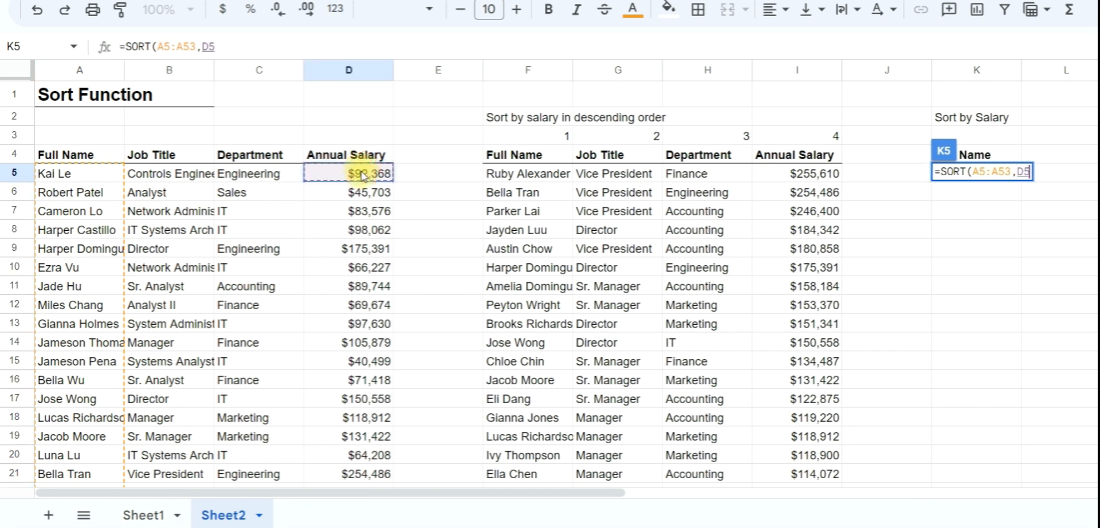
key("ctrl+shift+Down")
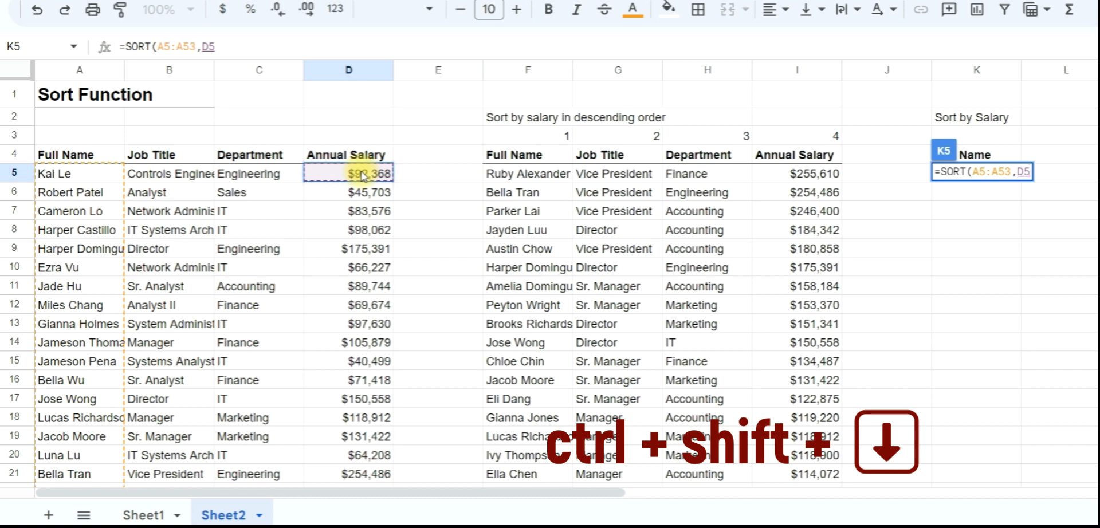
key("ctrl+shift+Down")
type(",")
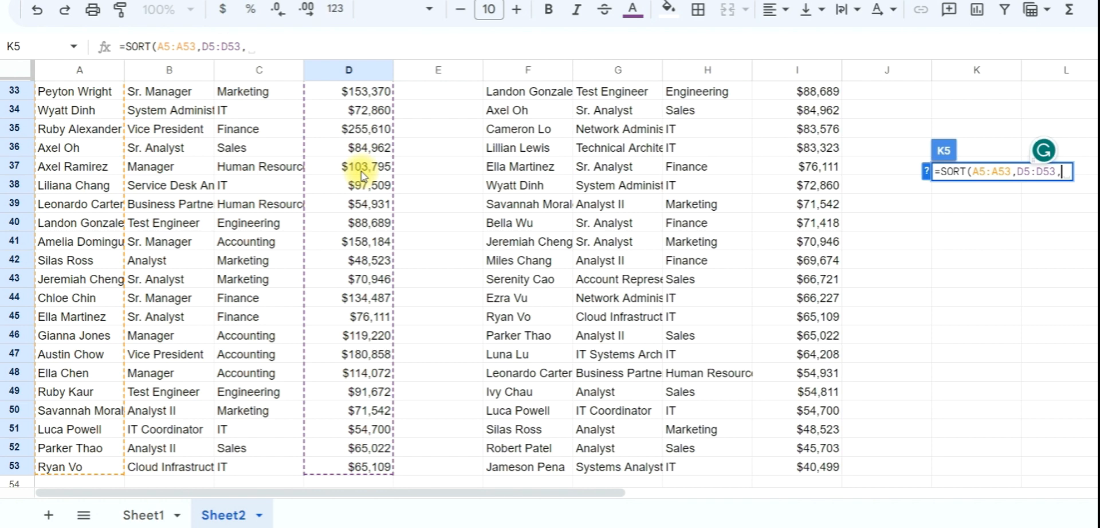
scroll(473, 202, "up", 6)
scroll(473, 203, "up", 5)
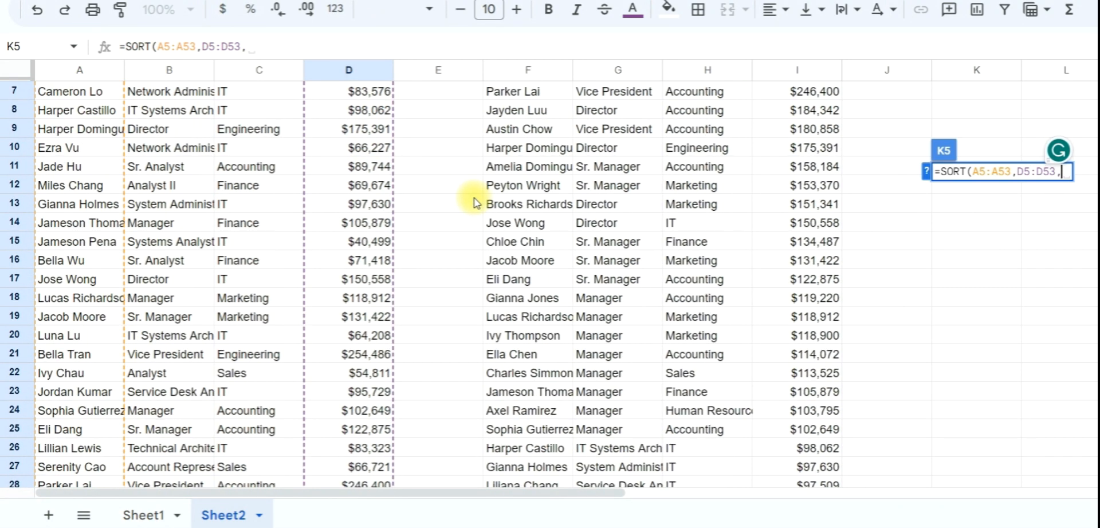
type("false")
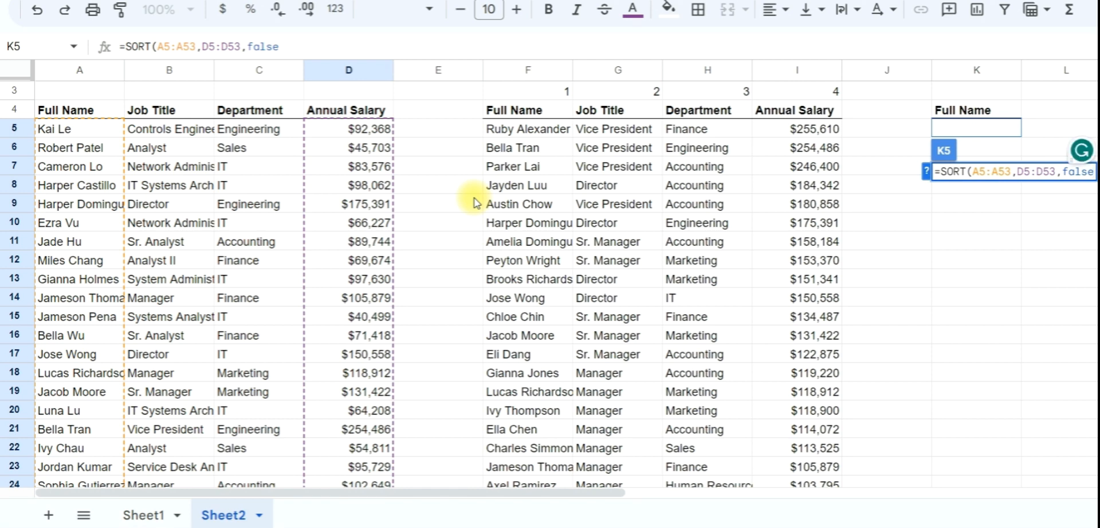
type(")")
key("Return")
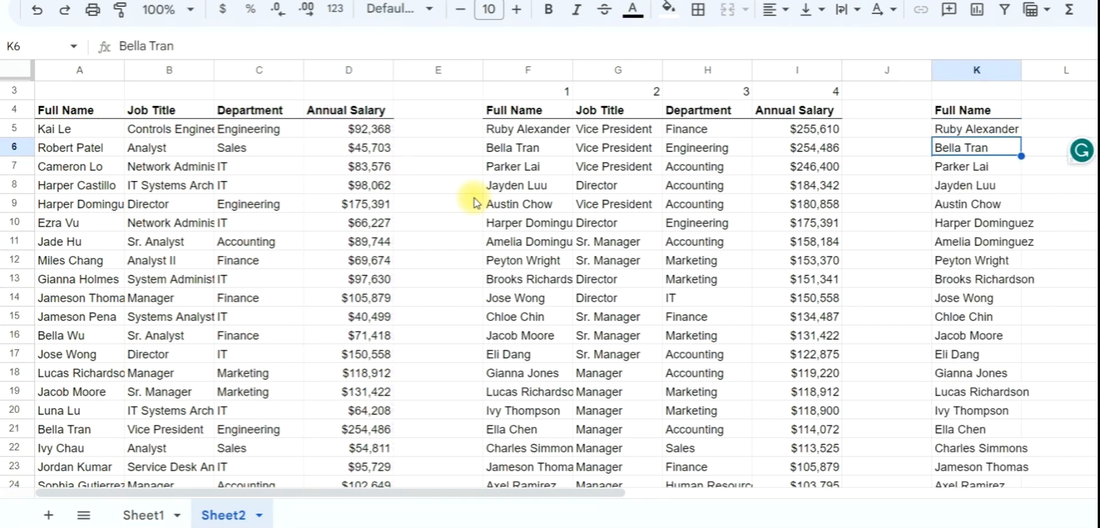
scroll(1002, 147, "up", 2)
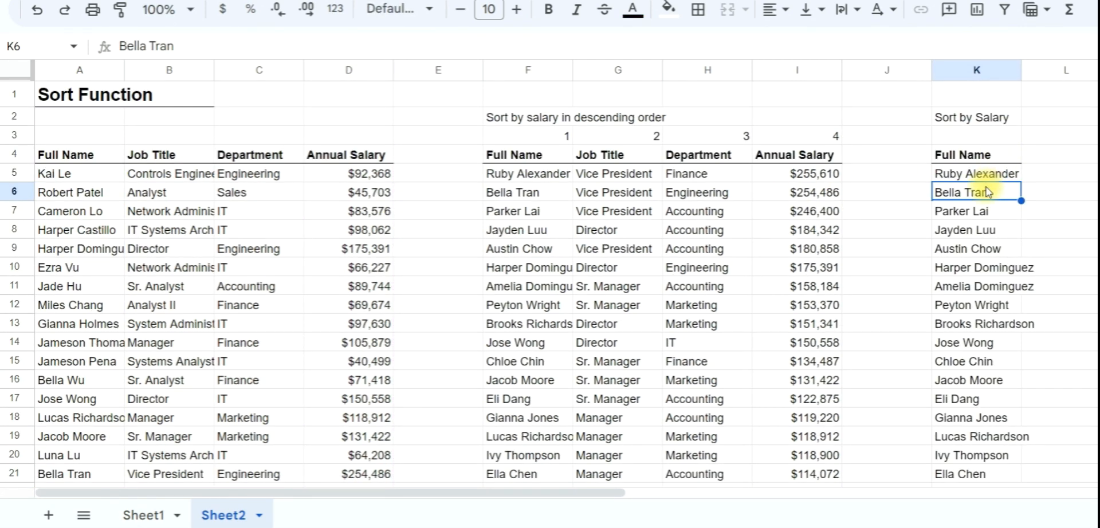
scroll(987, 192, "down", 4)
scroll(996, 220, "up", 4)
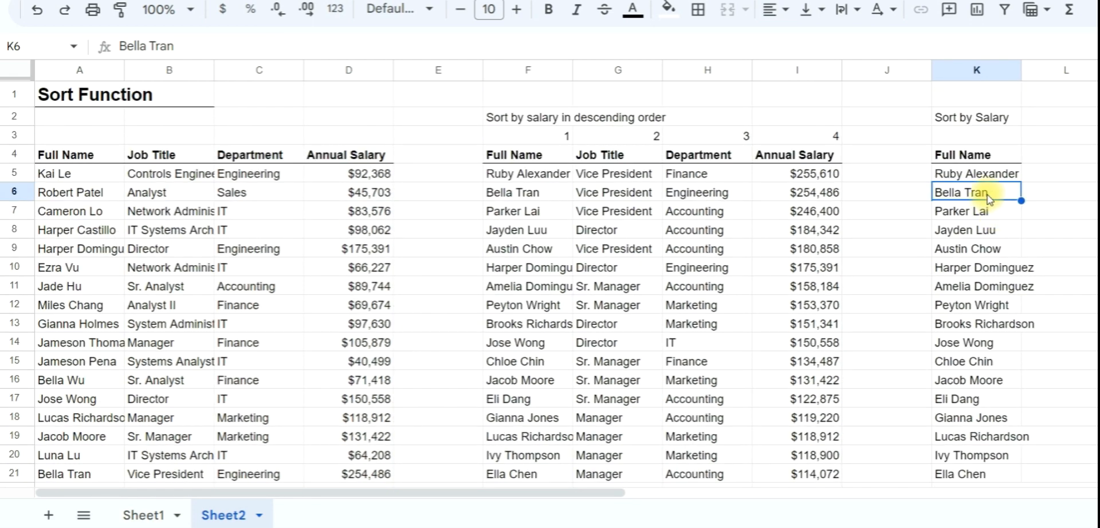